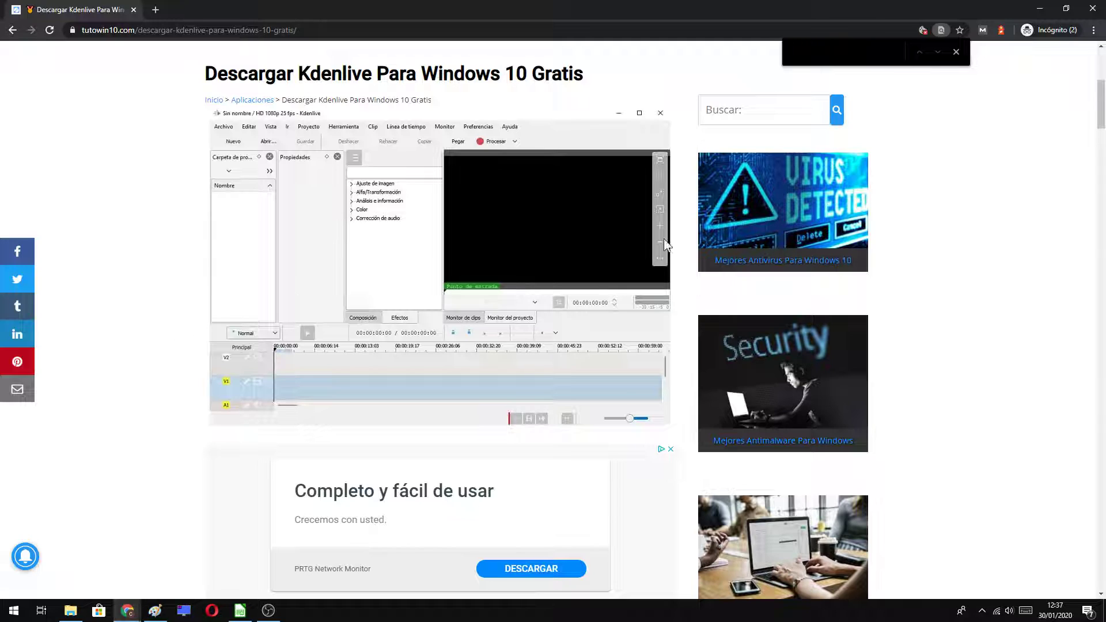
Scroll the tutowin10 article down until its Tabla De Contenidos box is visible.
scroll(58, 442, "down", 5)
scroll(57, 441, "down", 4)
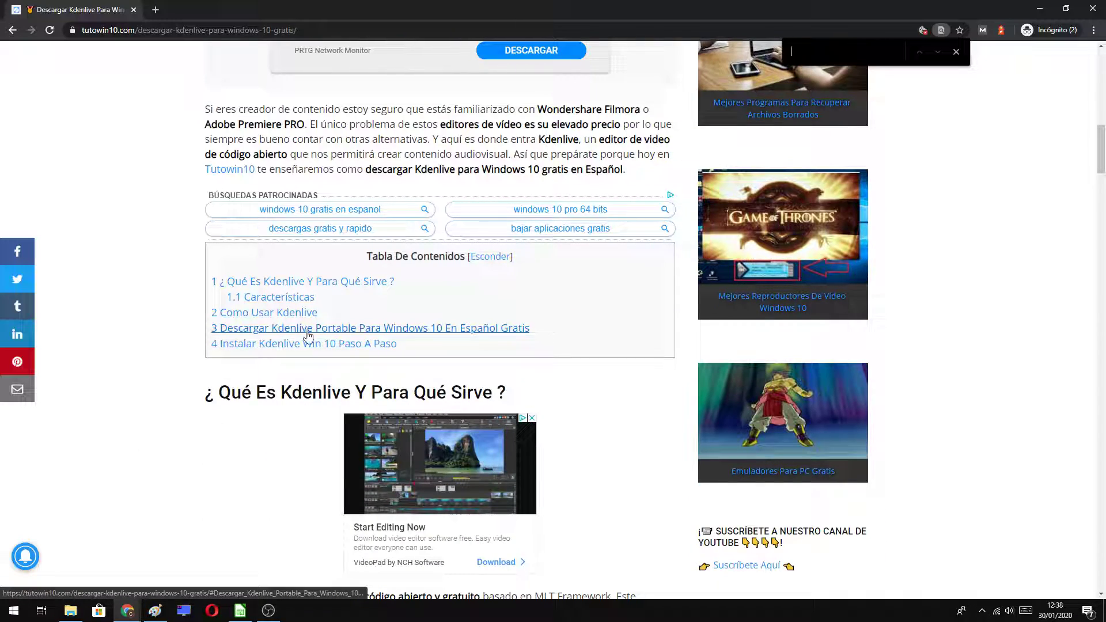
Follow 'Descargar Kdenlive Portable' and its 'siguiente enlace.' link to open kdenlive.org/es/descargar in a new tab.
left_click(383, 338)
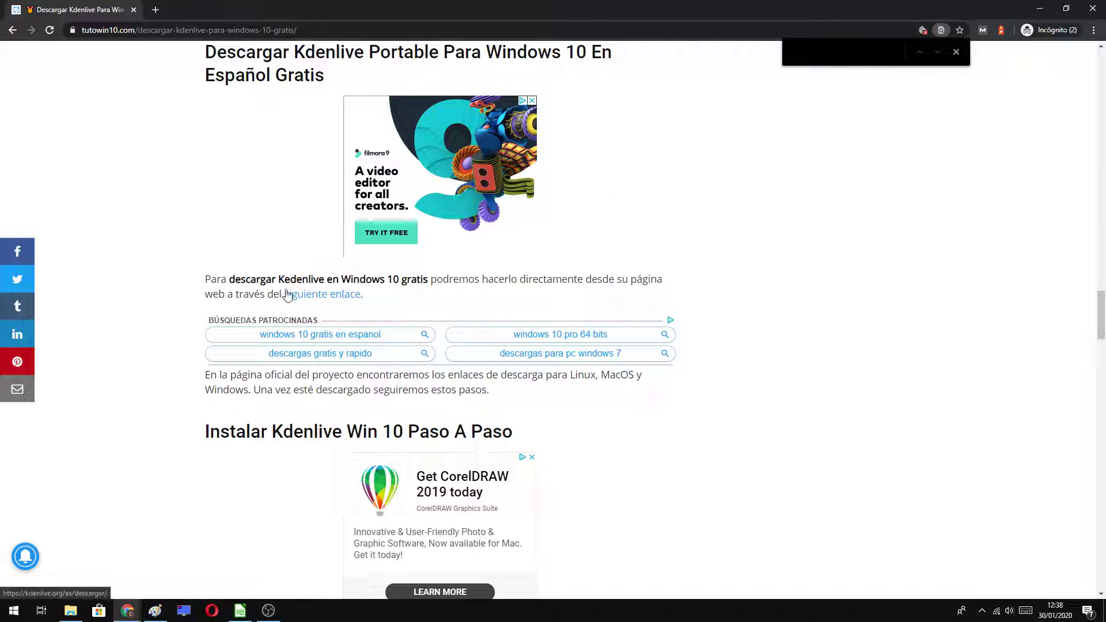
left_click_drag(368, 295, 283, 293)
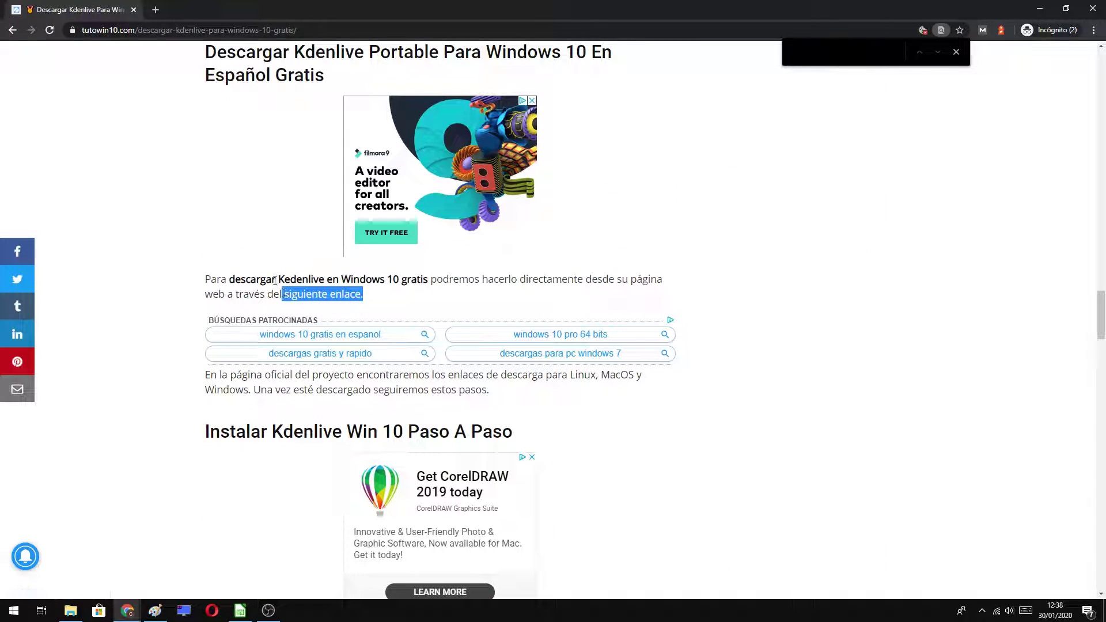
left_click(337, 295)
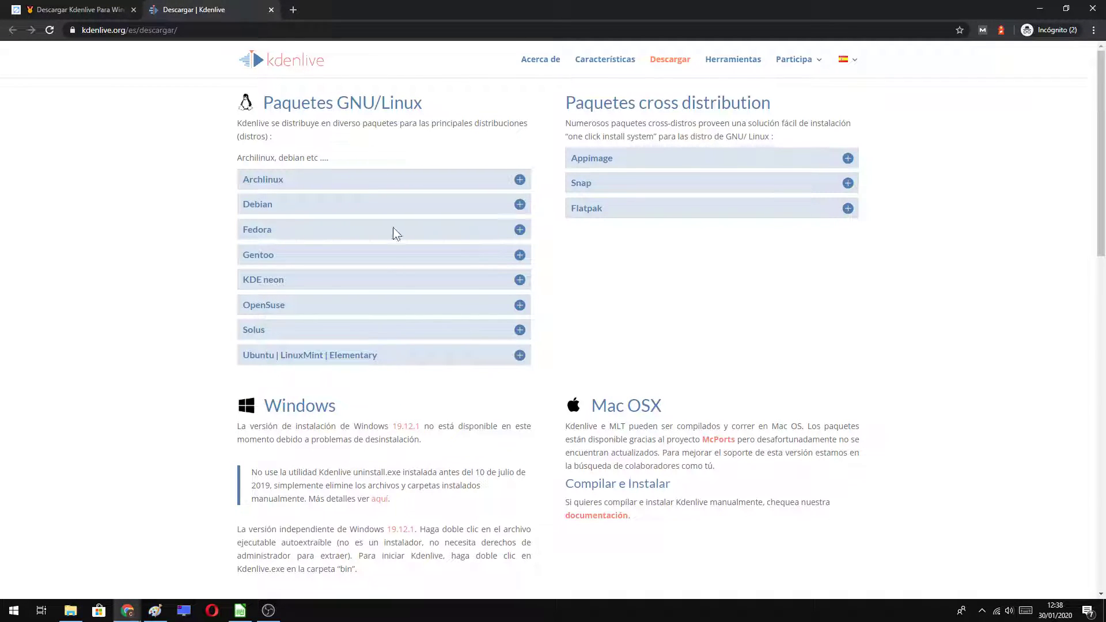
Download the 19.12.1 standalone Windows executable (75.6 MB) from the page's Windows section.
scroll(261, 425, "down", 3)
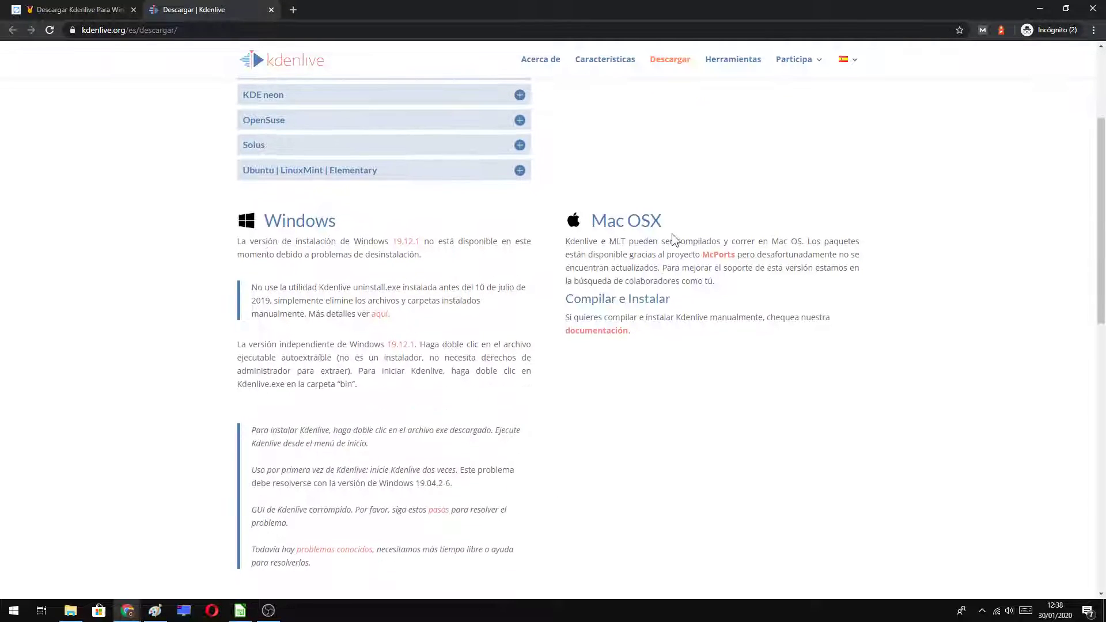
scroll(380, 317, "down", 2)
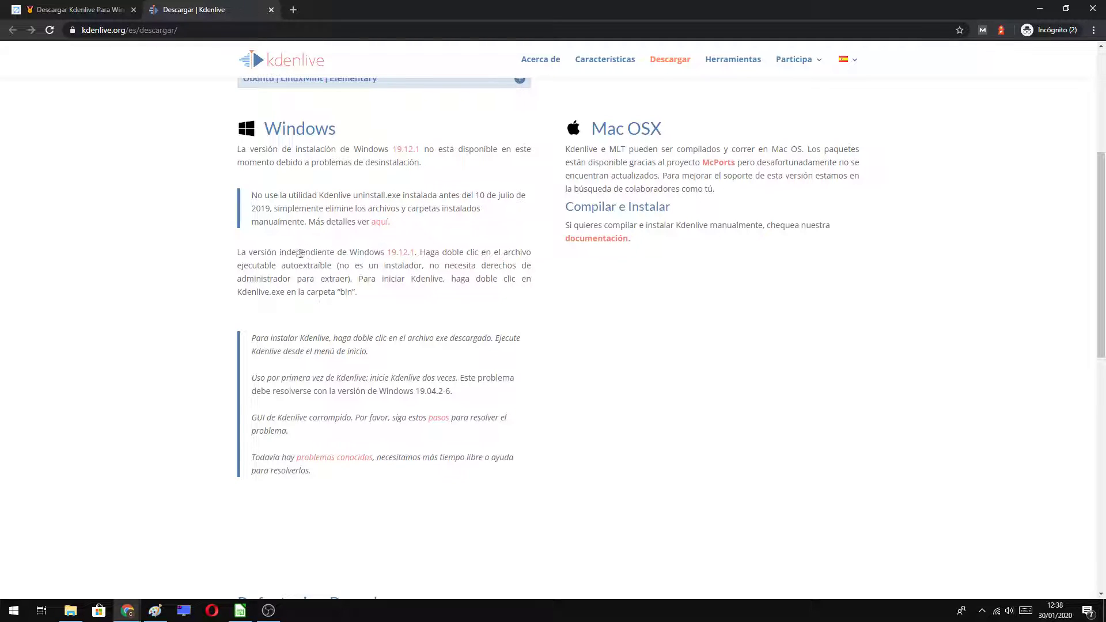
left_click_drag(246, 252, 417, 252)
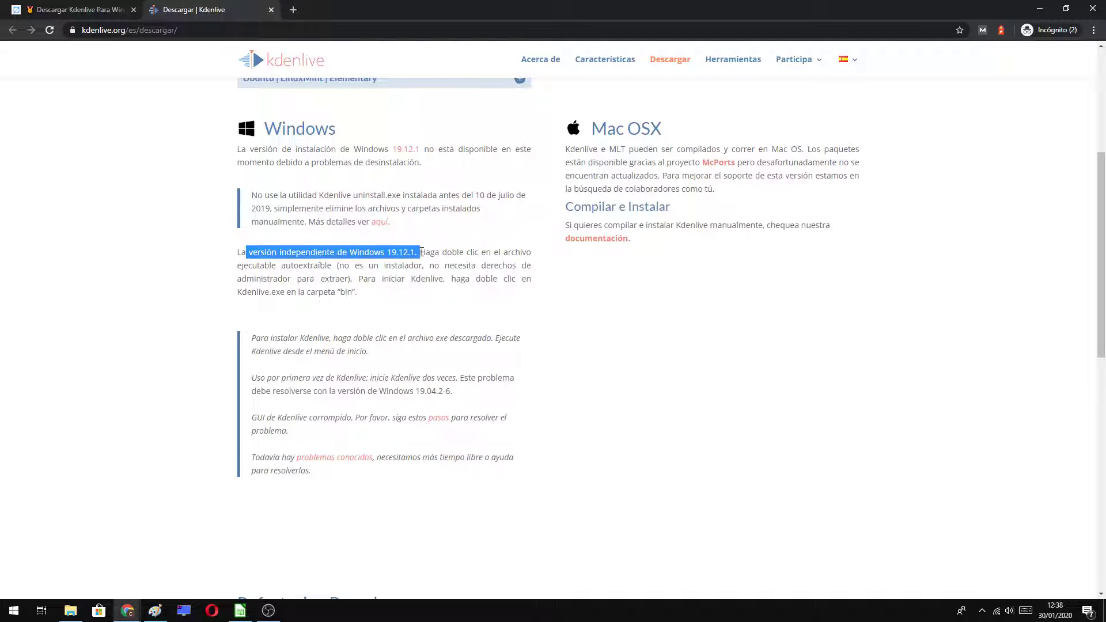
left_click(355, 264)
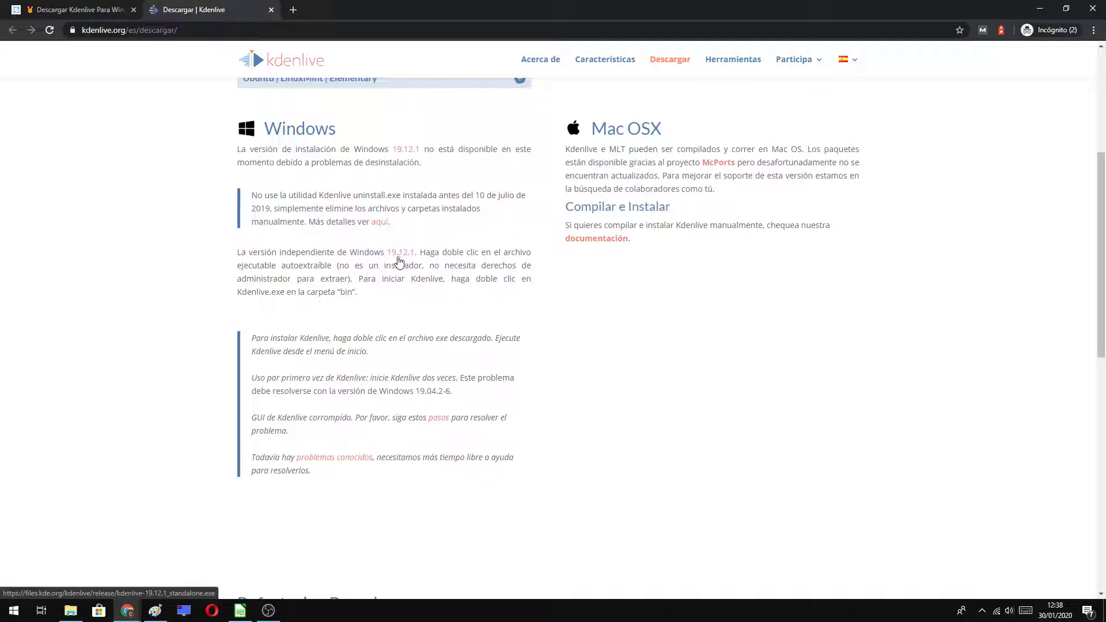
left_click(405, 257)
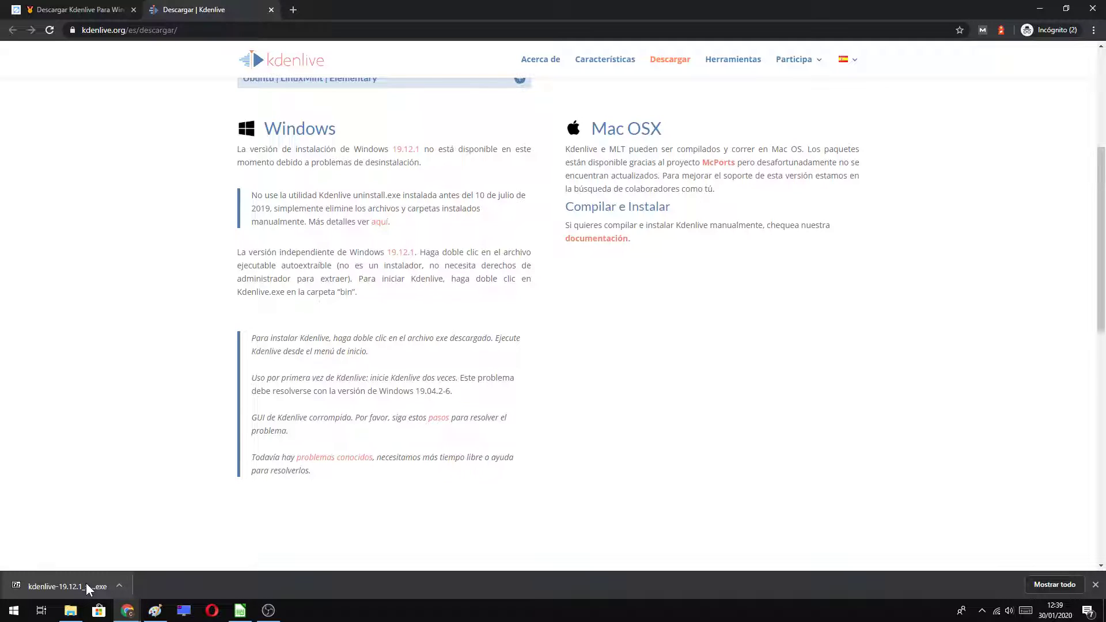
Run the downloaded Kdenlive exe past the Store splash and SmartScreen via 'Instalar de todas formas'.
left_click(87, 584)
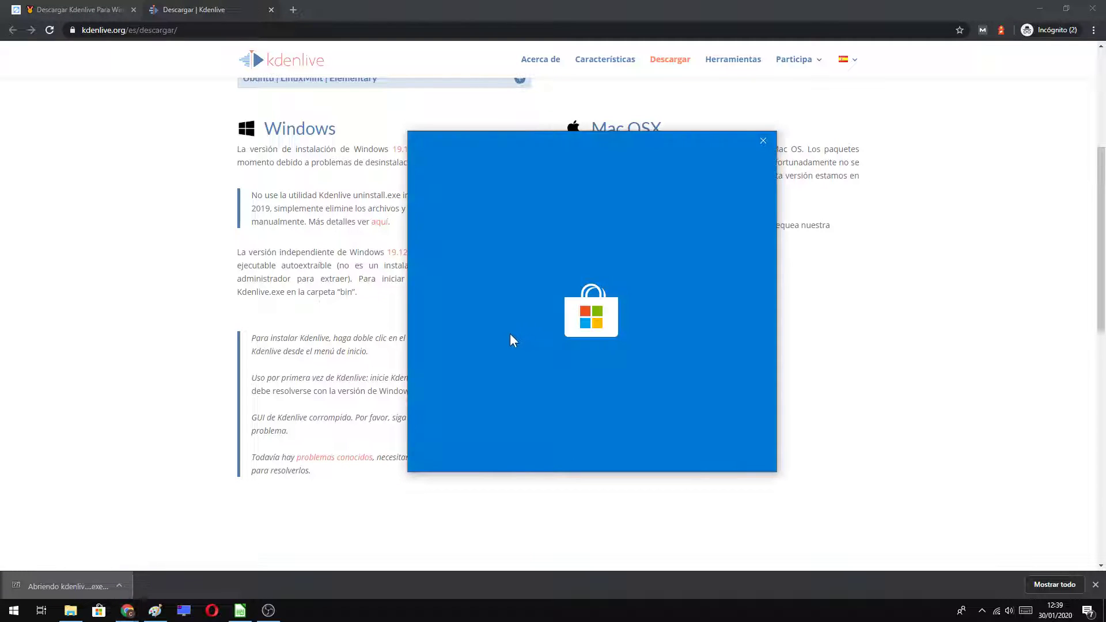
left_click(763, 140)
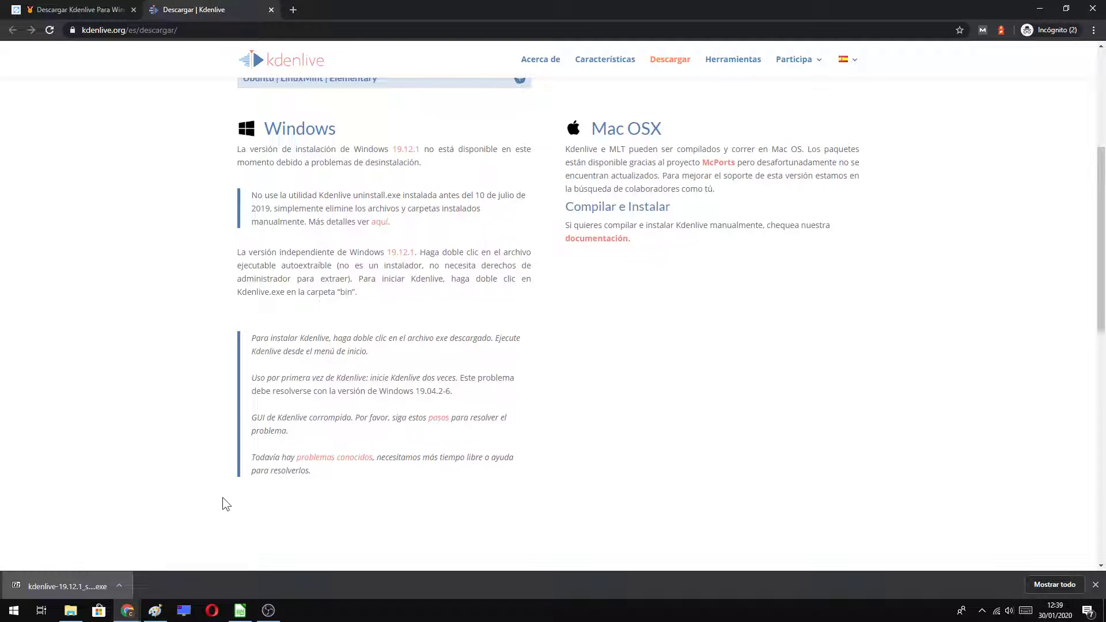
left_click(68, 586)
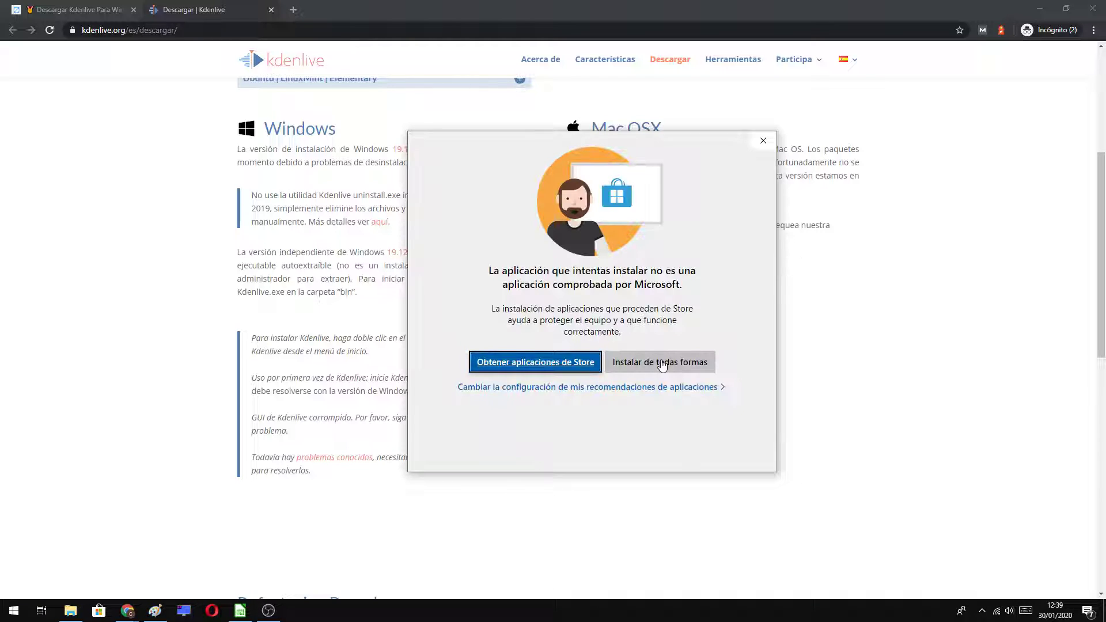
left_click(671, 363)
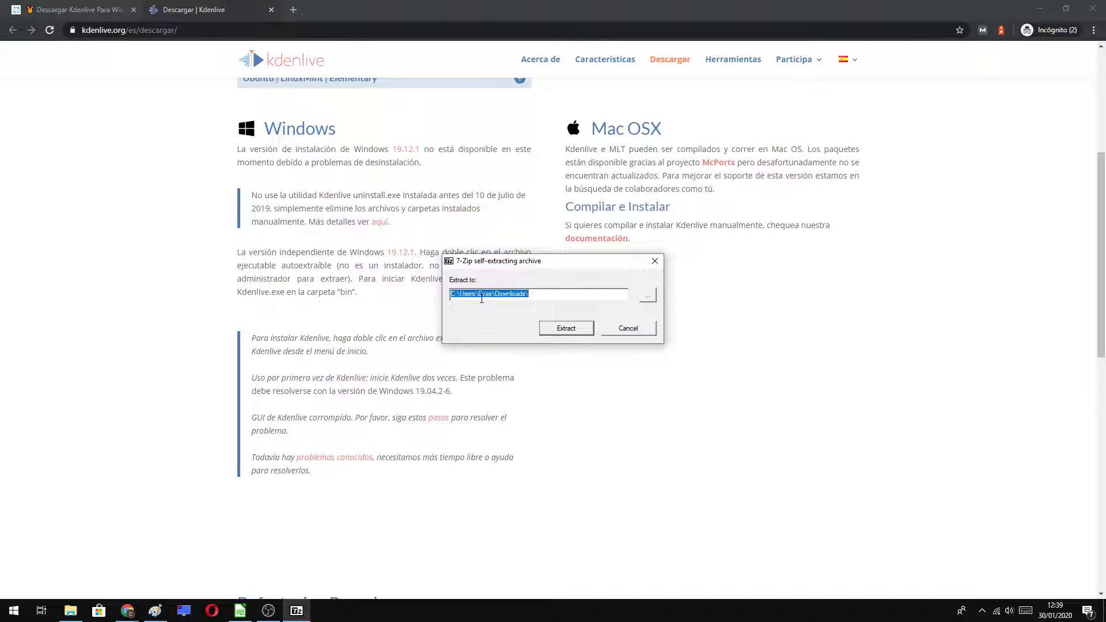
Extract the archive into Downloads, choosing 'Yes to All' to replace existing files.
left_click(535, 295)
left_click(566, 327)
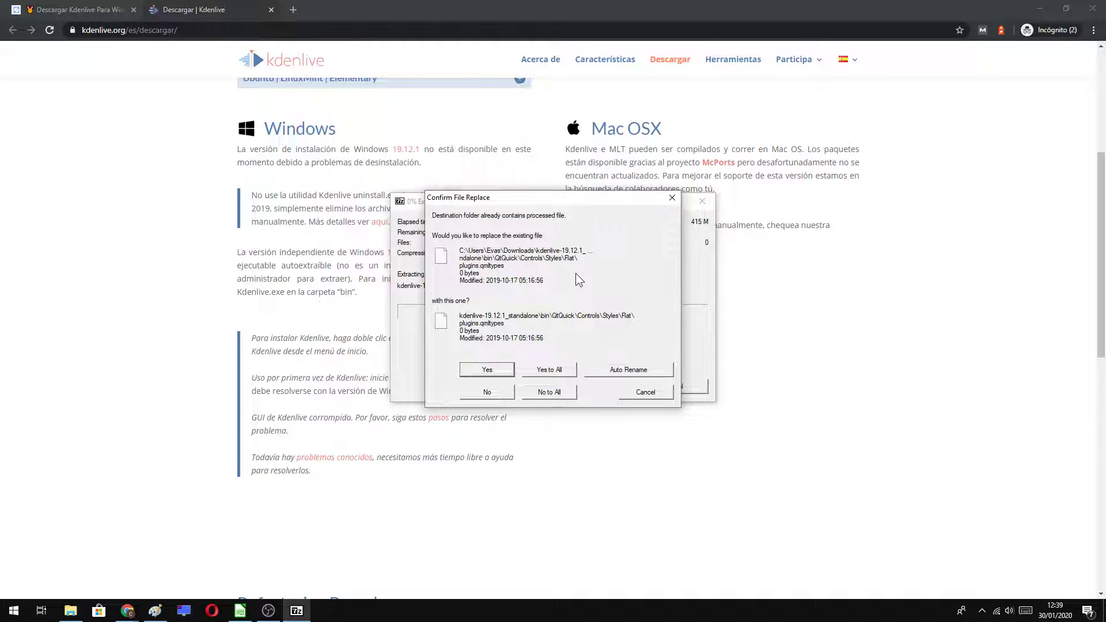
left_click(553, 369)
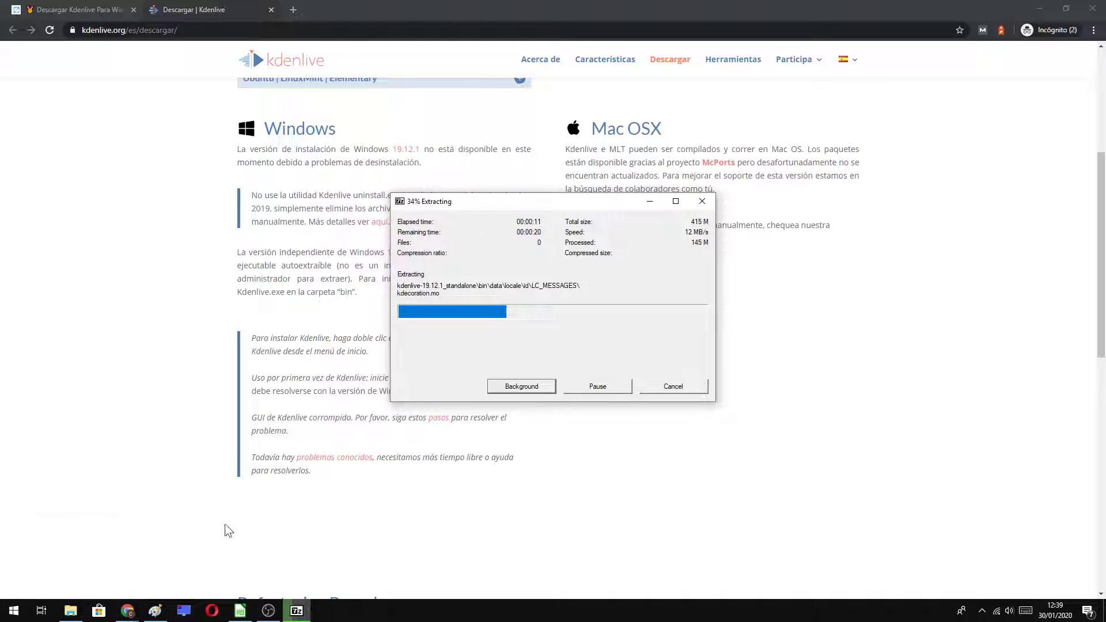
Check the Downloads folder in File Explorer, then close the finished 7-Zip extraction window.
left_click(69, 612)
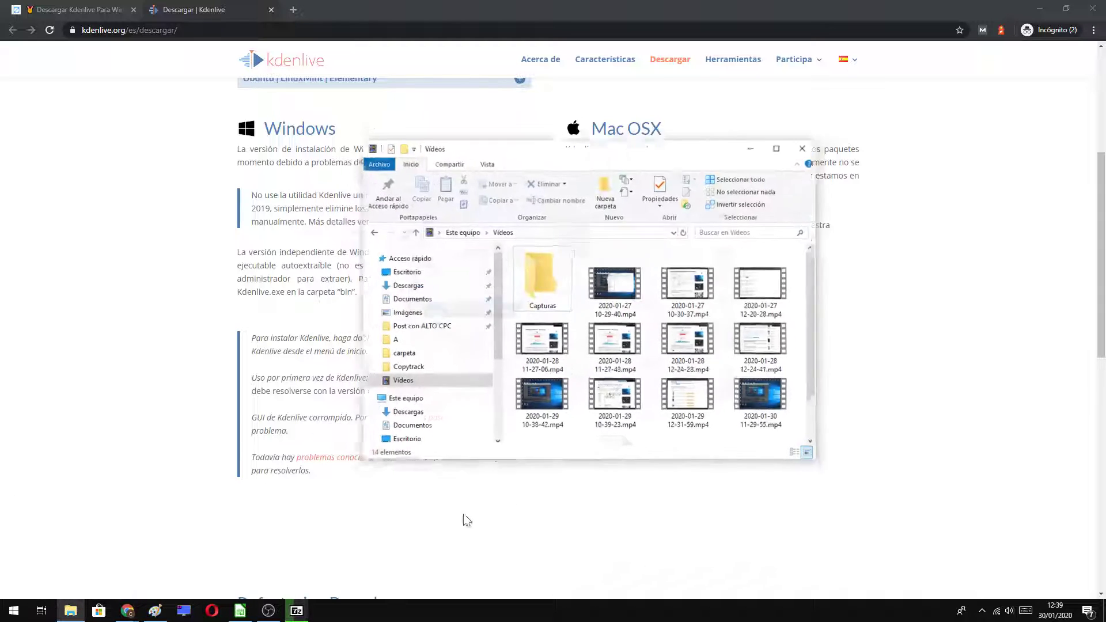
left_click(417, 276)
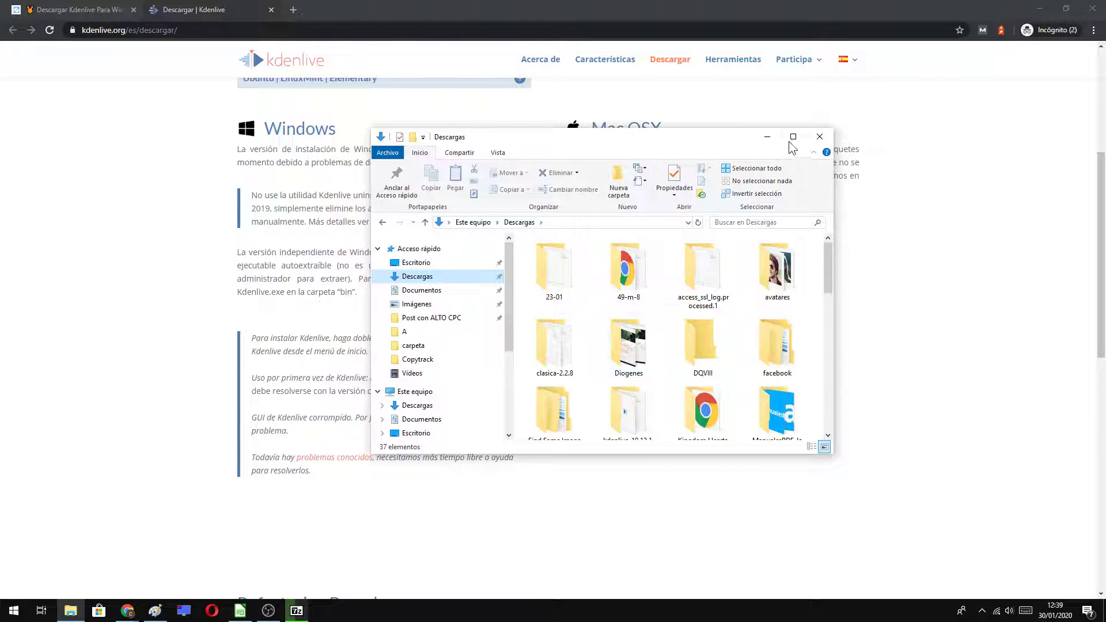
left_click(768, 137)
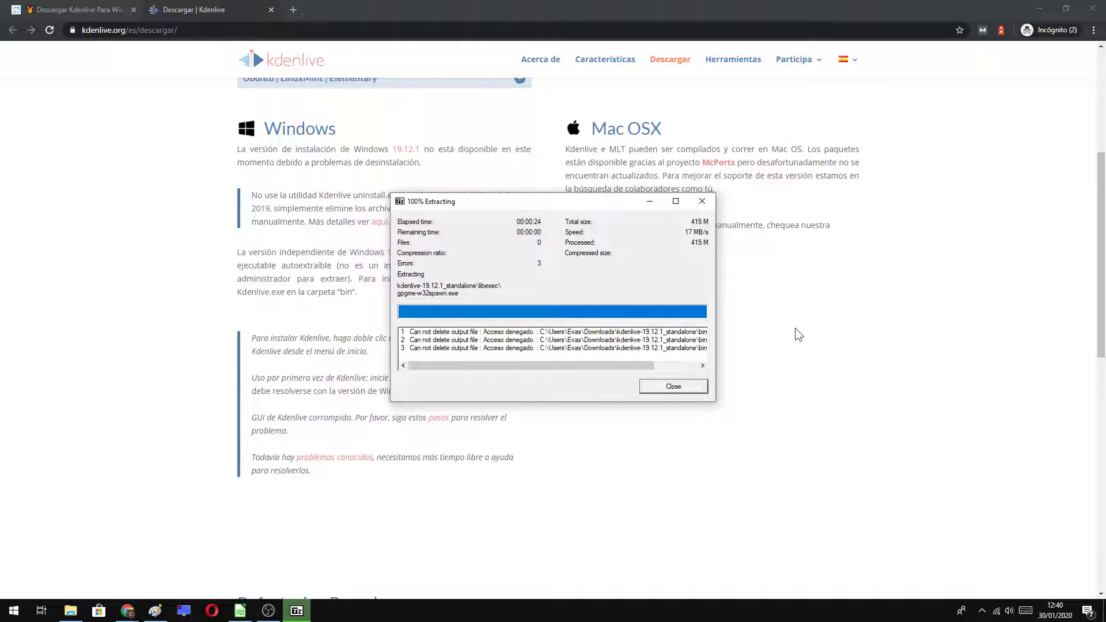
left_click(684, 387)
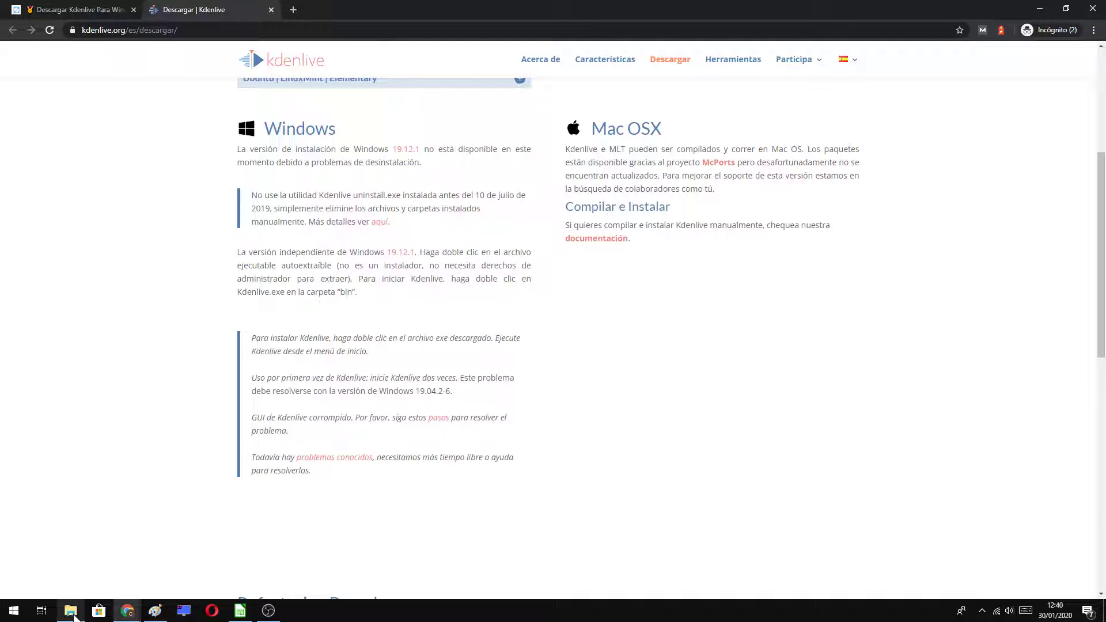
Open the kdenlive-19.12.1_standalone folder from the Downloads window.
mouse_move(75, 612)
left_click(92, 576)
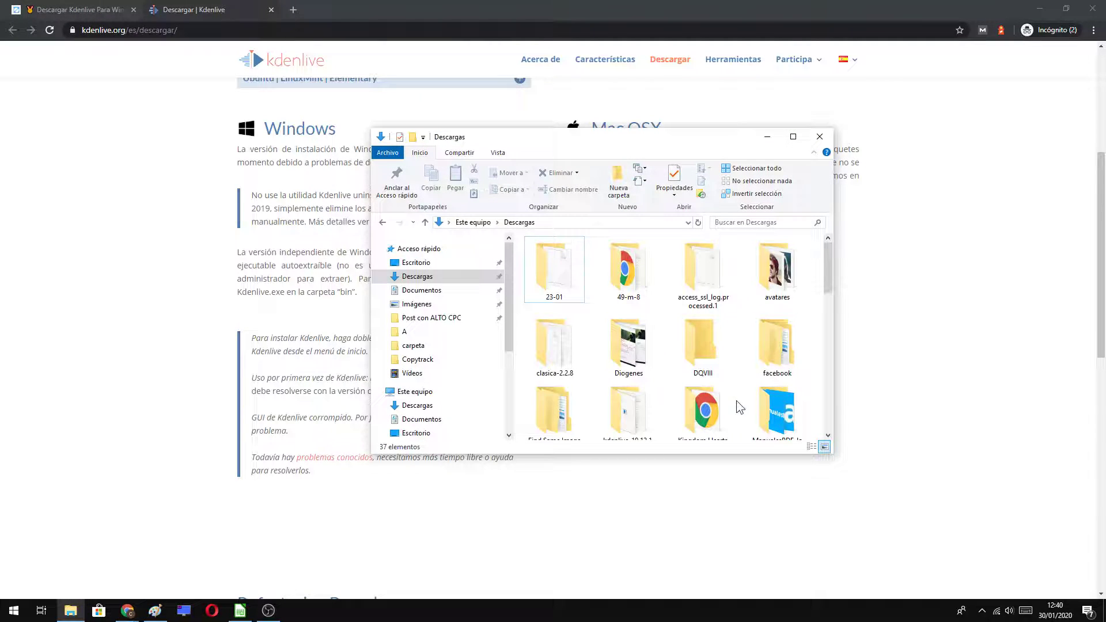
scroll(739, 407, "down", 2)
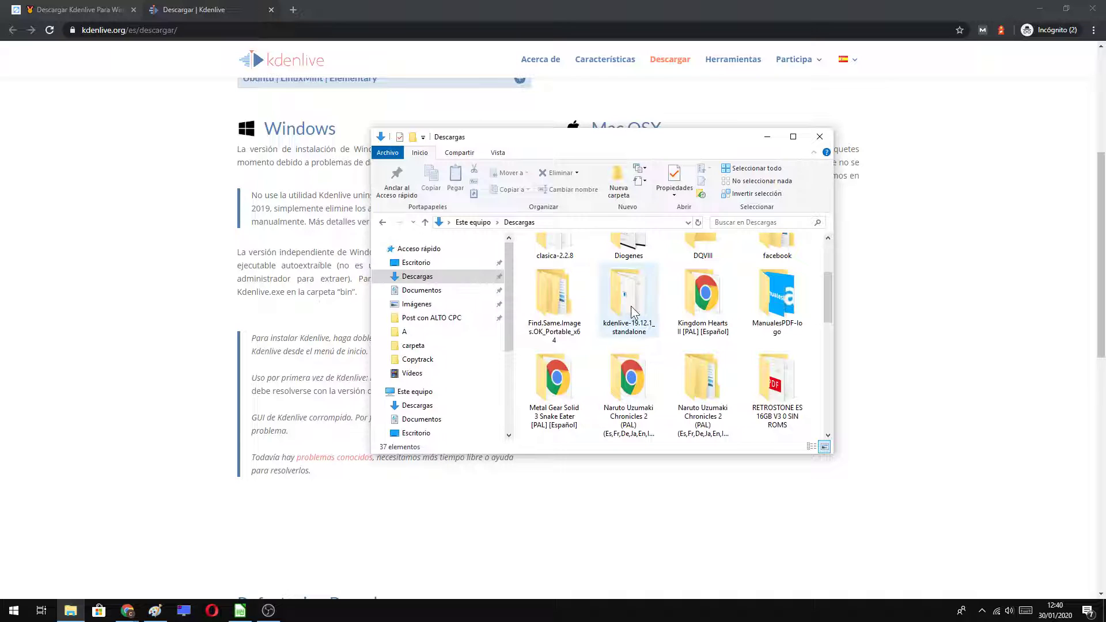
double_click(656, 317)
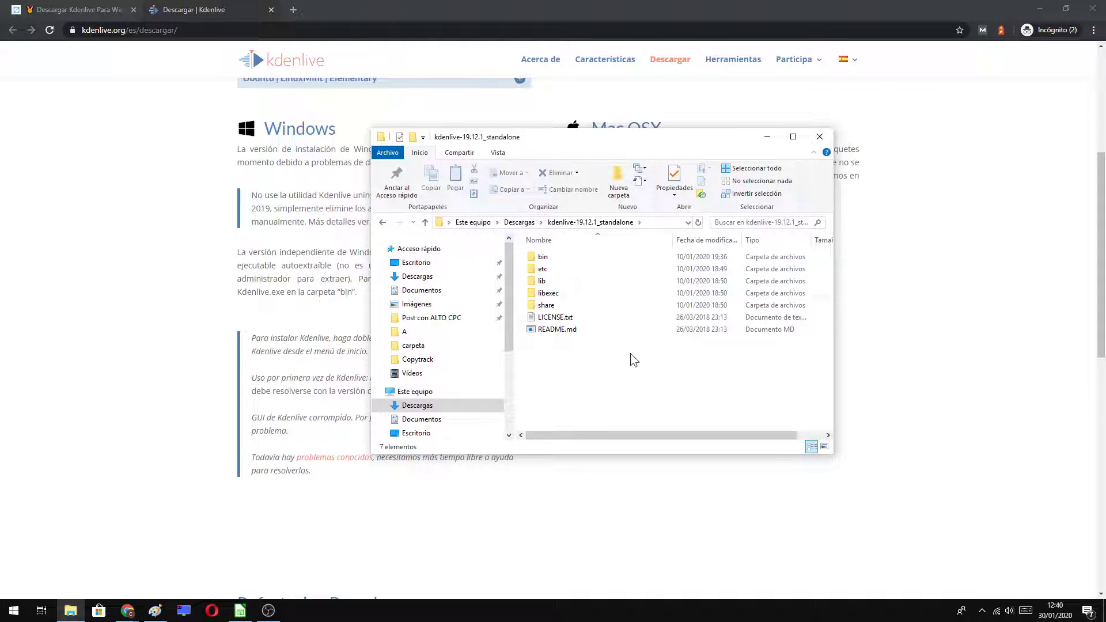
Go into the bin folder and launch kdenlive.exe.
left_click(551, 262)
double_click(552, 261)
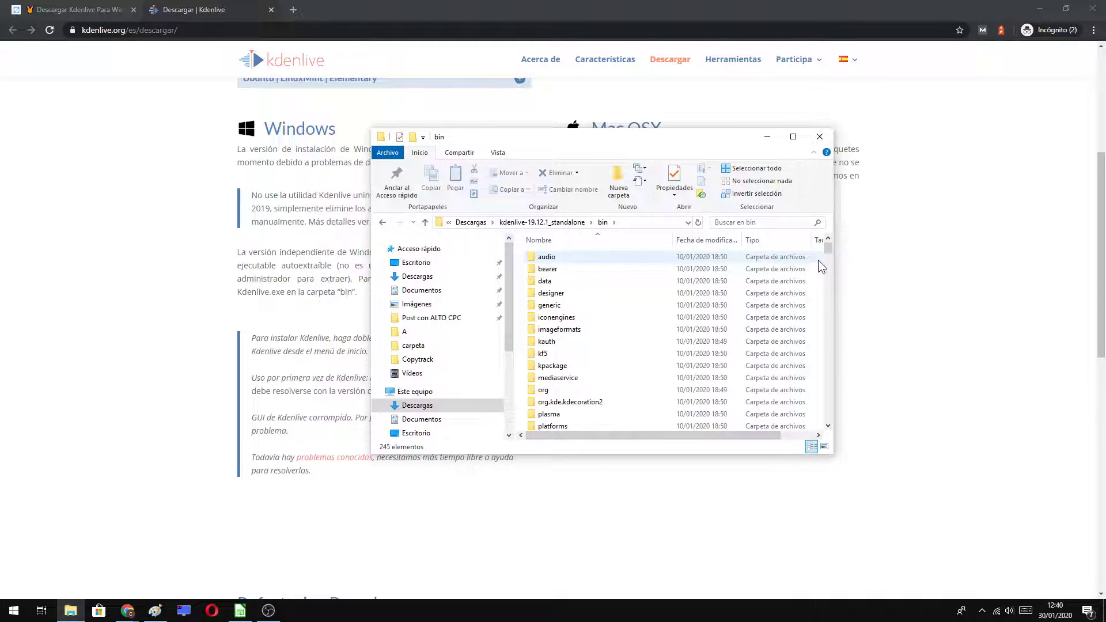
left_click_drag(826, 248, 809, 413)
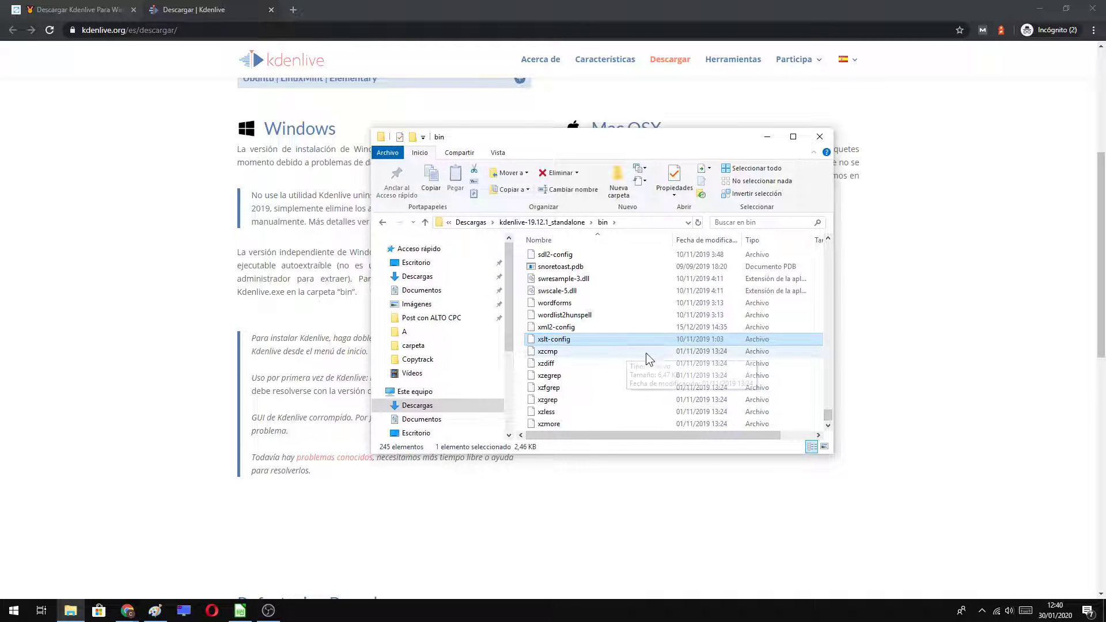
key("k")
key("k")
key("k")
key("k")
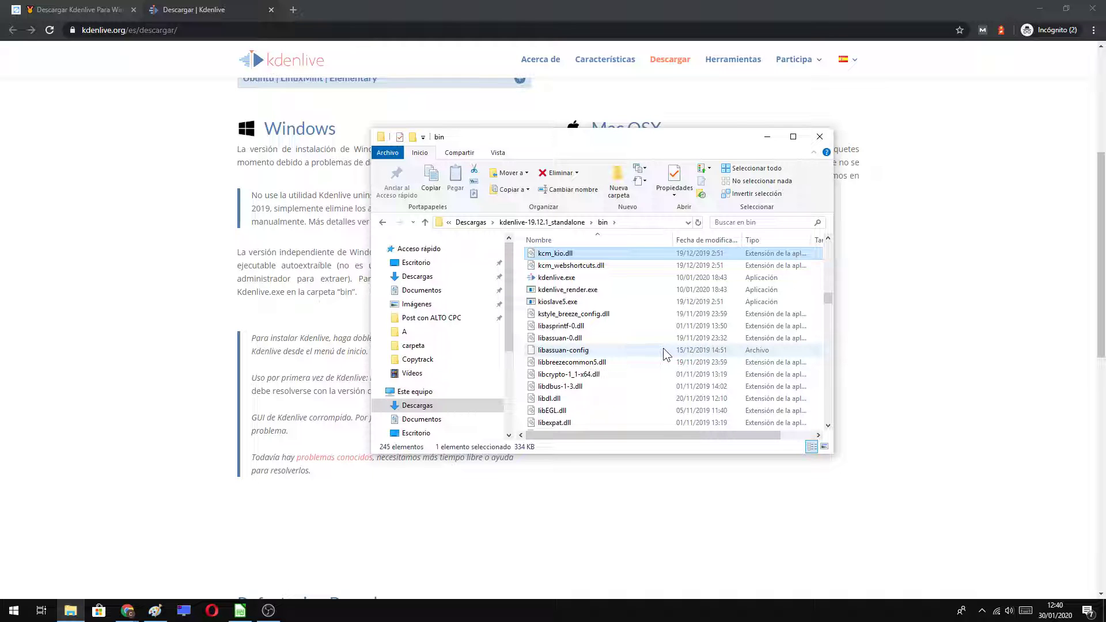
left_click(579, 278)
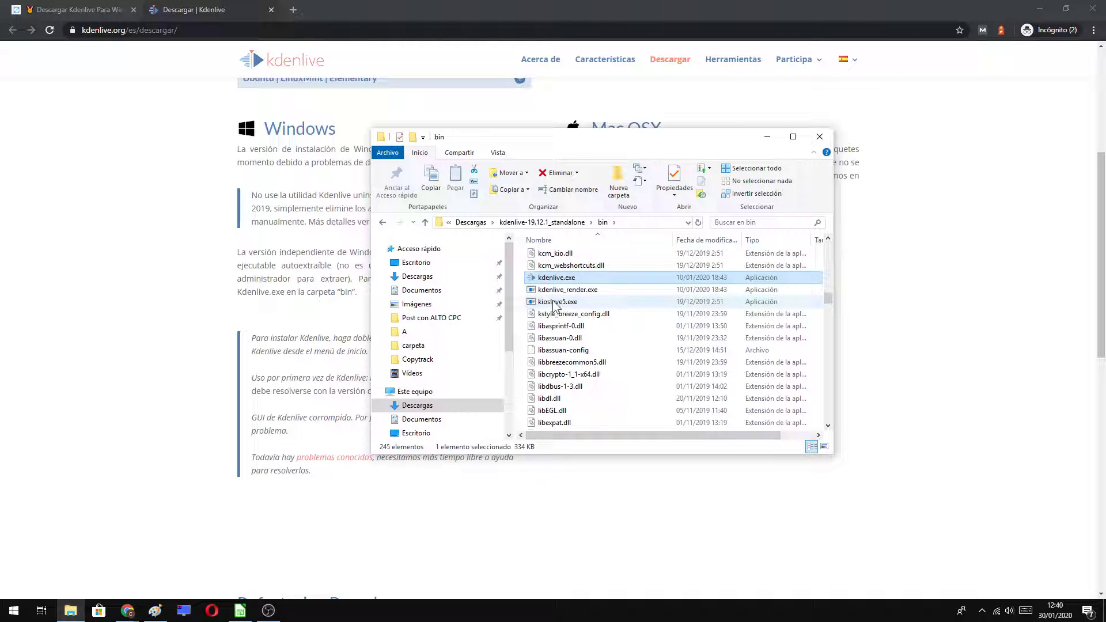
double_click(579, 281)
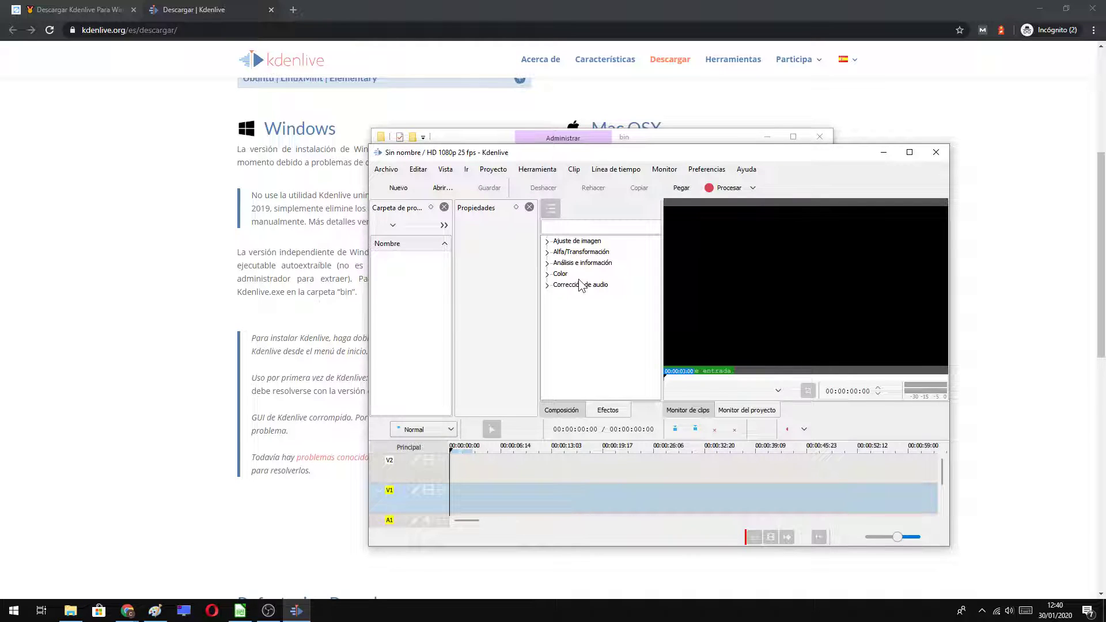
Shift the loaded Kdenlive window, showing the untitled HD 1080p 25 fps project, to the left.
left_click_drag(636, 154, 482, 151)
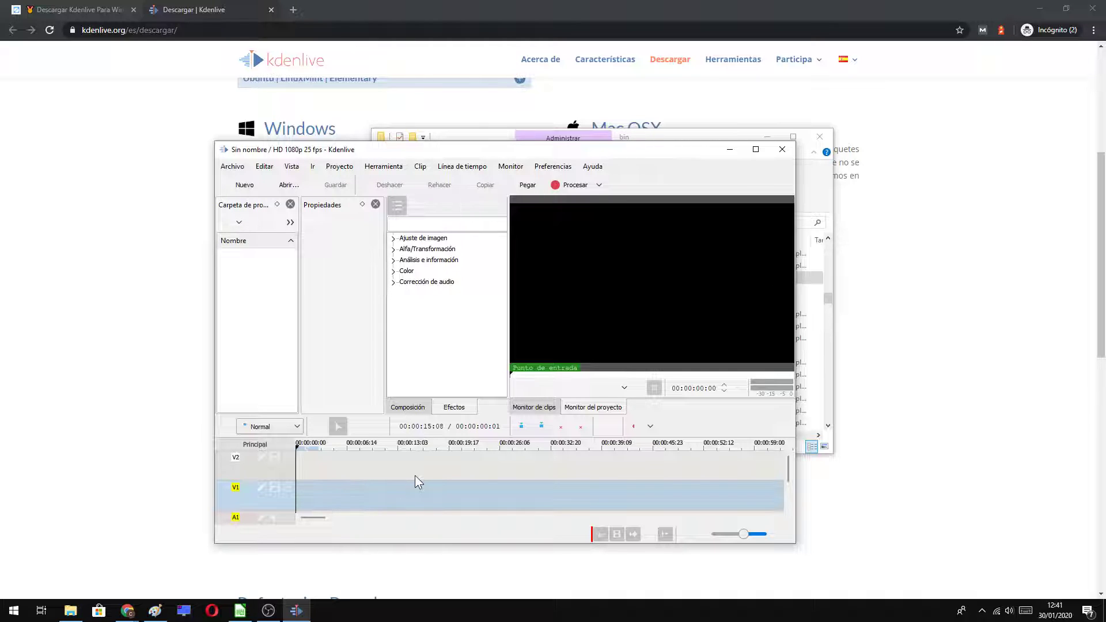
Switch back to the tutowin10 article tab and scroll to the top of the page.
left_click(86, 13)
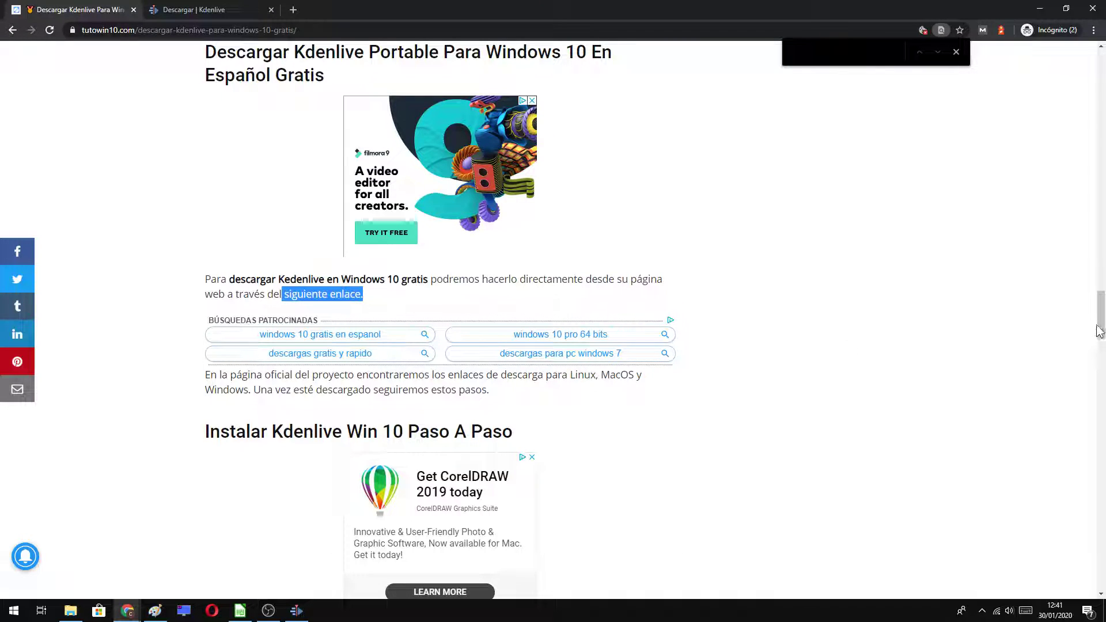
left_click_drag(1102, 315, 1101, 108)
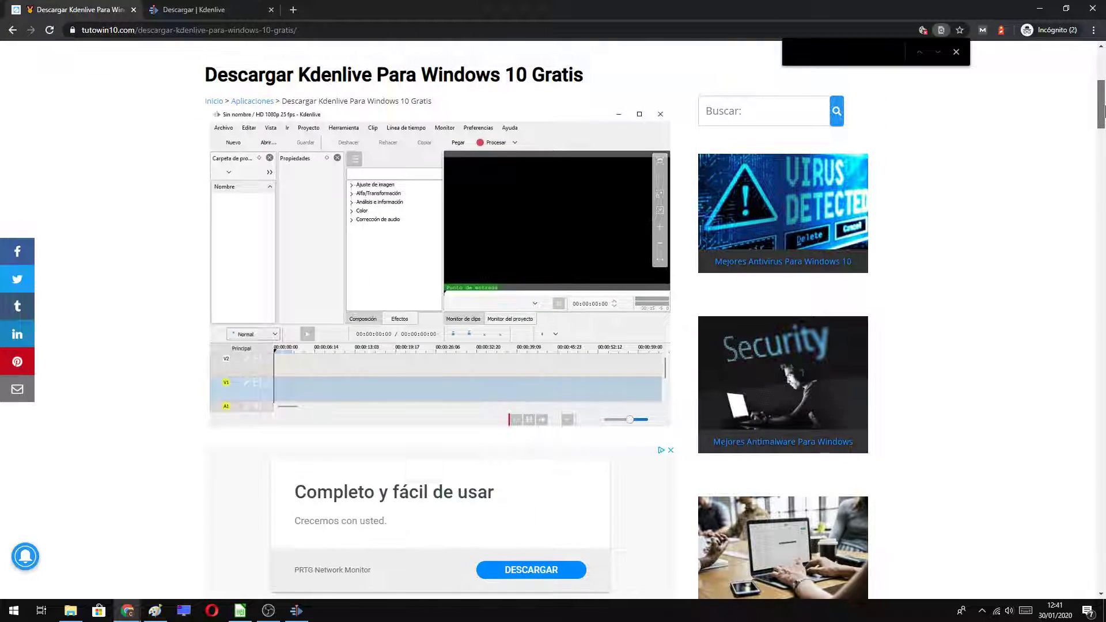